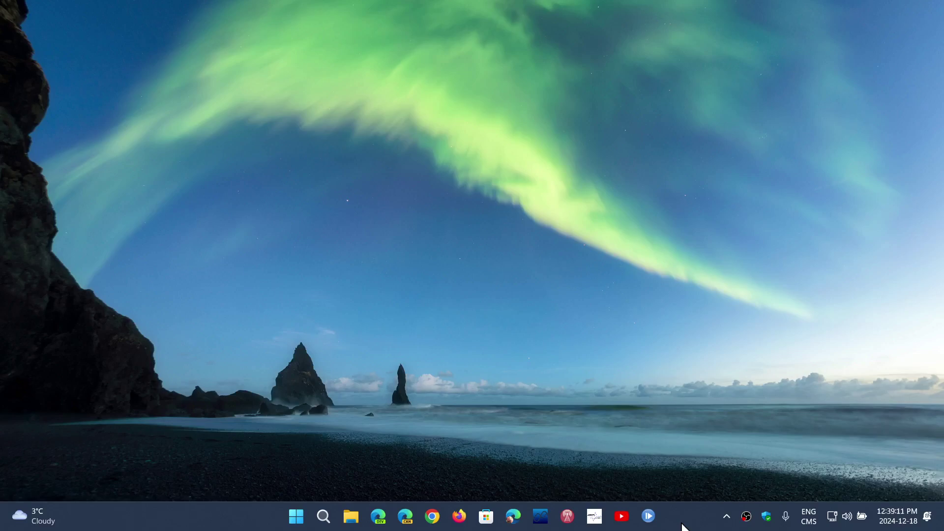
Launch the NVIDIA app from the hidden system tray icons.
click(727, 517)
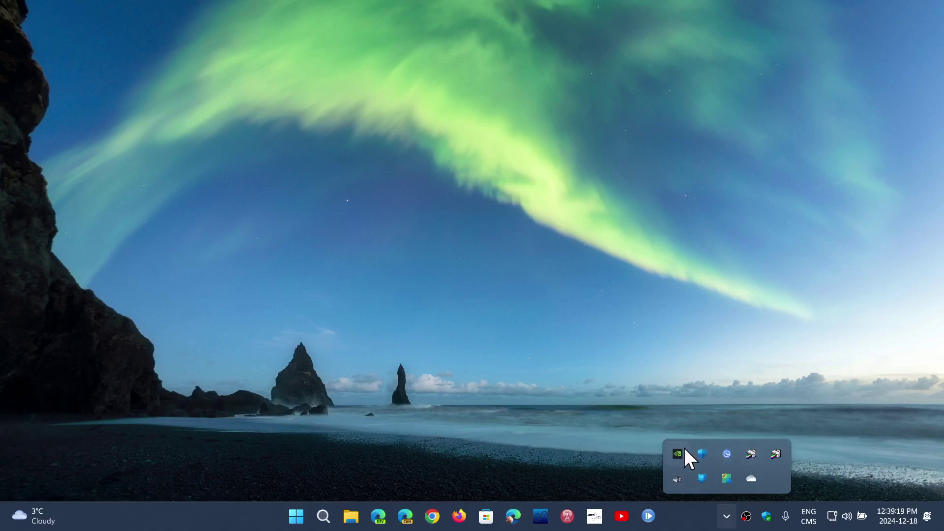
click(676, 454)
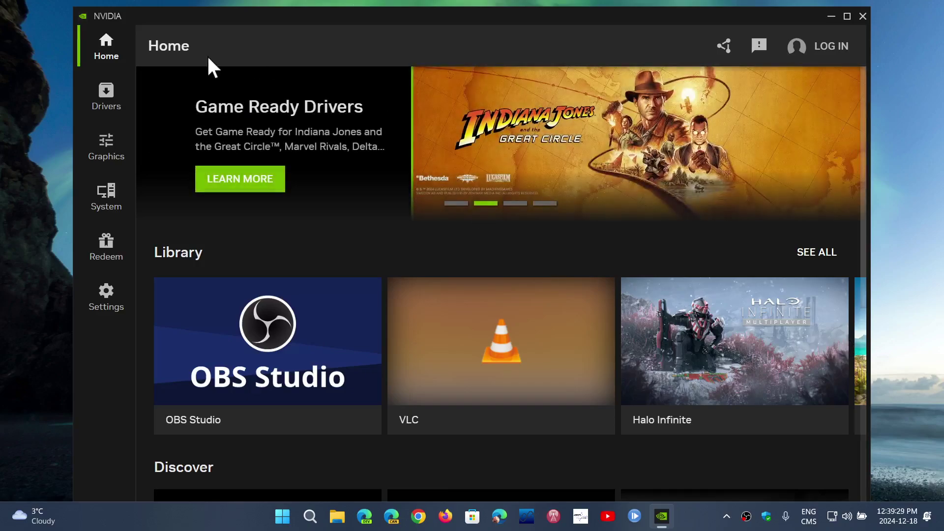
View the Drivers page showing GeForce Game Ready Driver 566.36 is up to date.
click(106, 96)
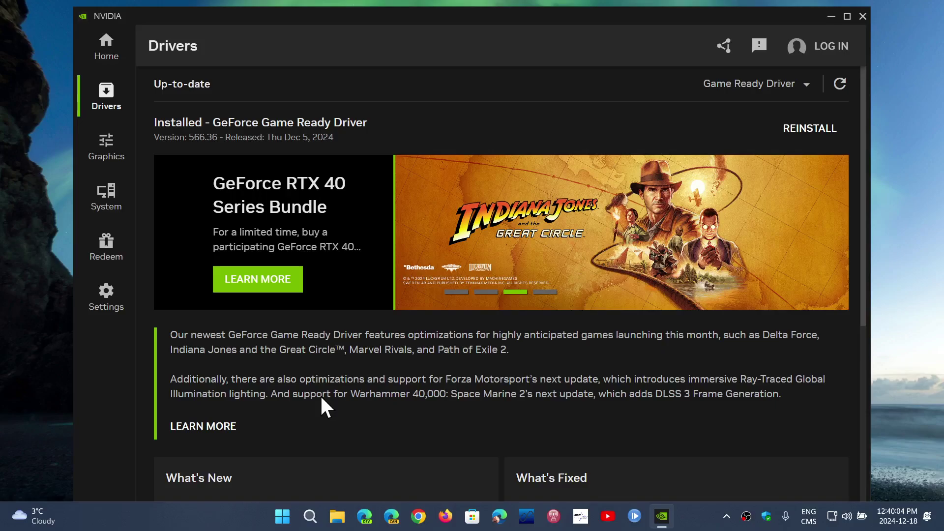
In Settings Features, switch off 'Game filters and Photo mode'.
click(107, 303)
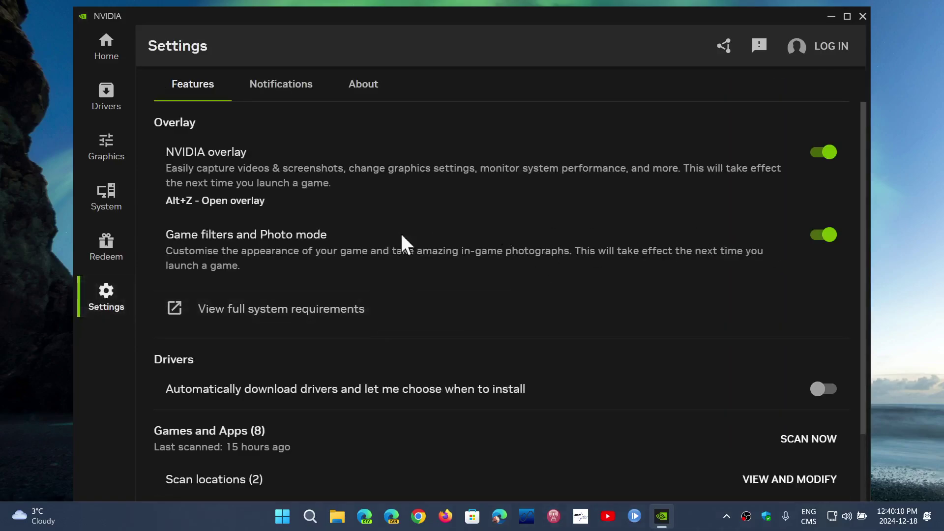
click(824, 234)
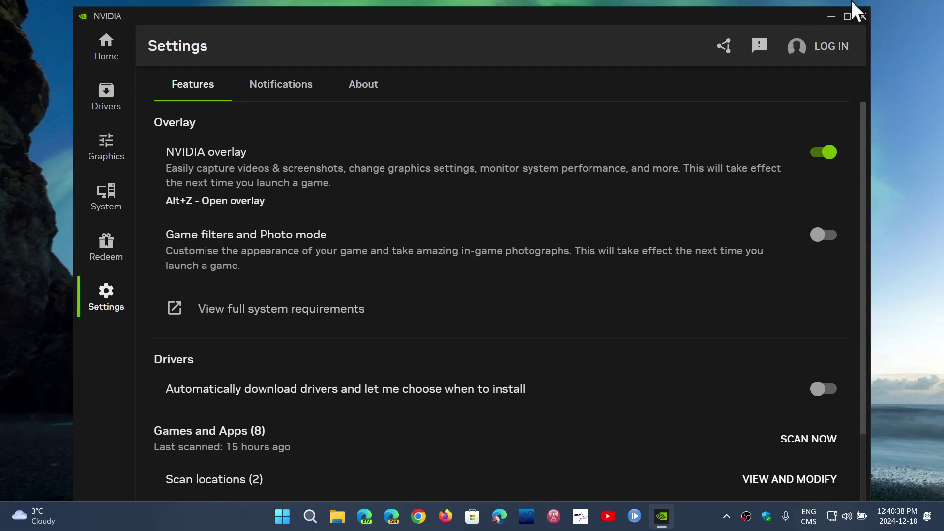
click(862, 16)
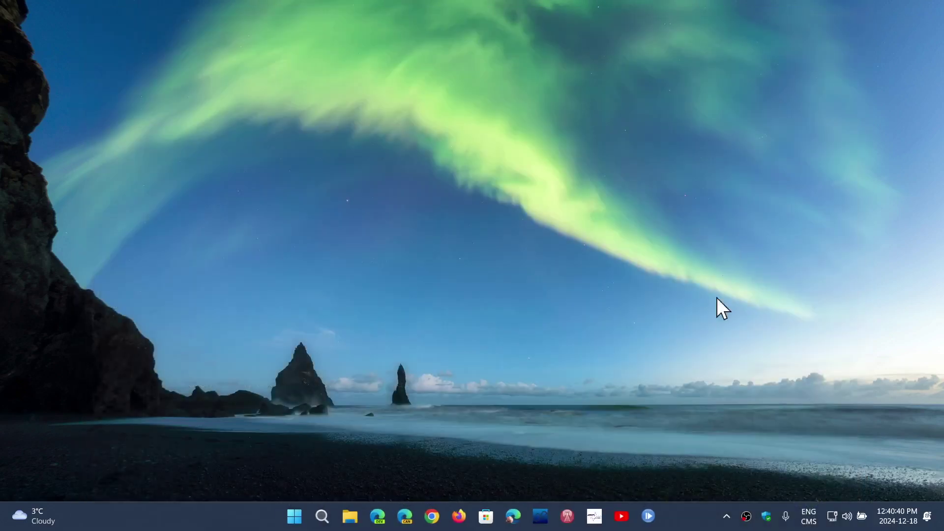